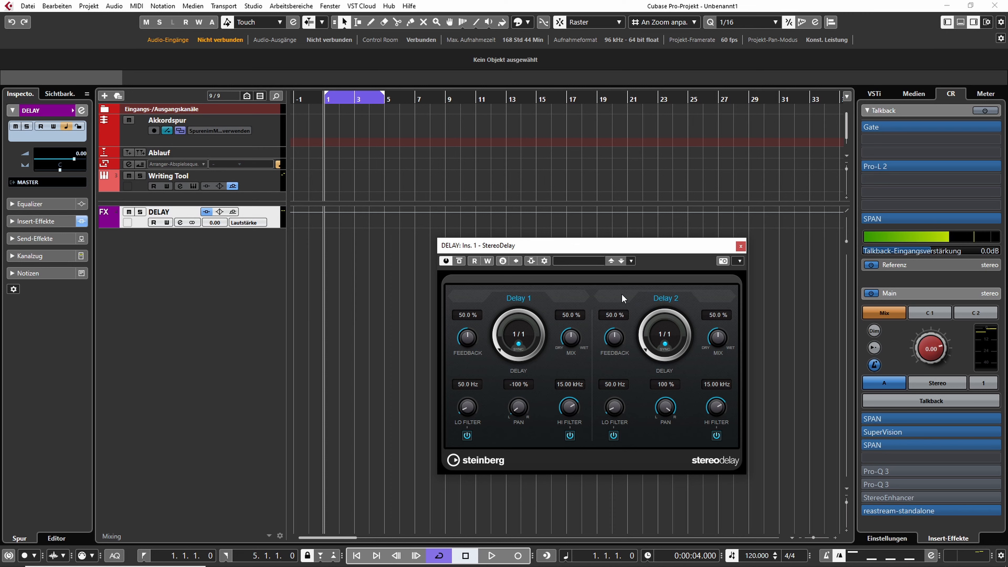
Select the Writing Tool track and shift the StereoDelay plug-in window slightly aside.
{"action": "left_click", "coordinate": [265, 183]}
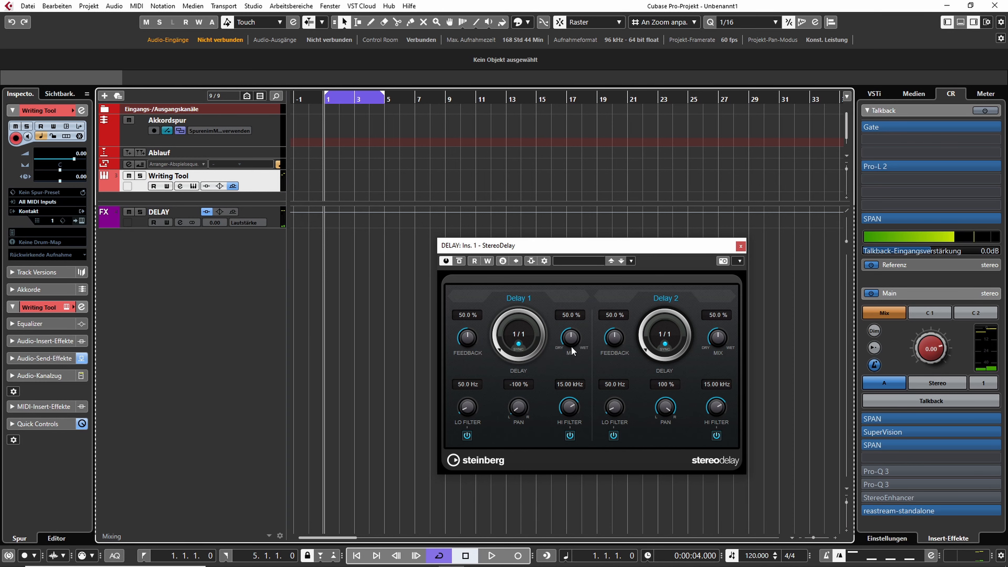
{"action": "left_click_drag", "start_coordinate": [641, 246], "coordinate": [595, 243]}
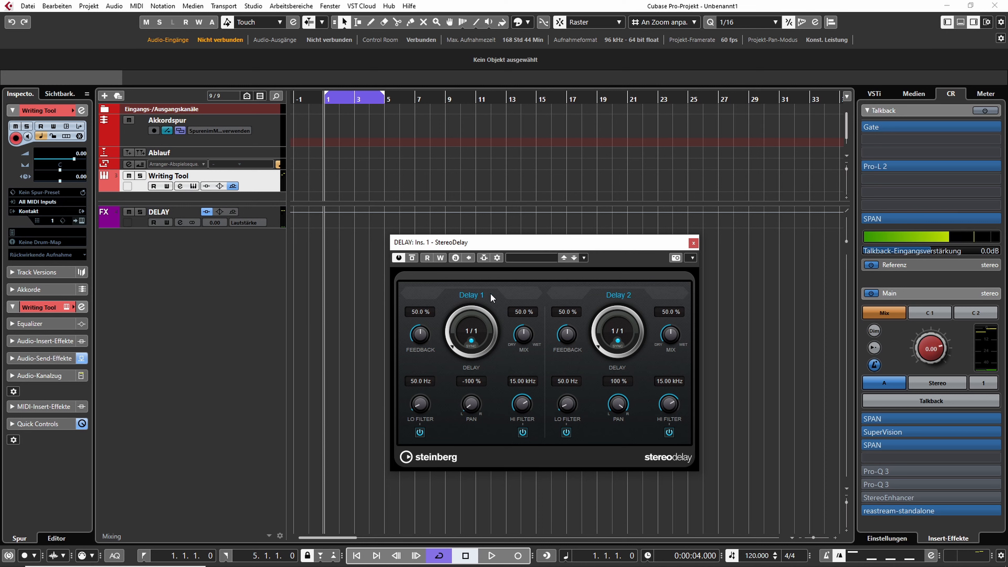
Switch Delay 1's tempo sync off and back on.
{"action": "left_click", "coordinate": [471, 342]}
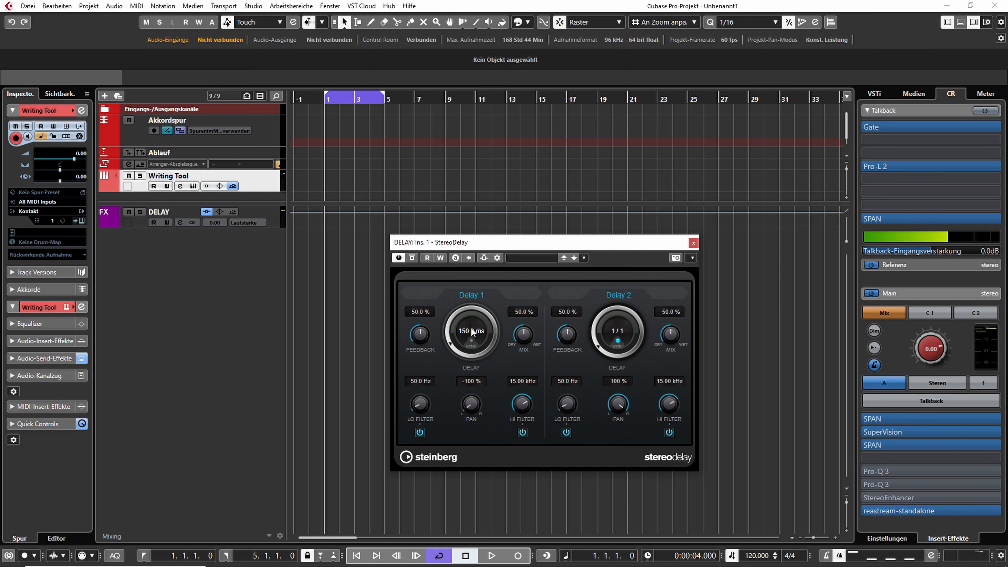
{"action": "left_click", "coordinate": [471, 343]}
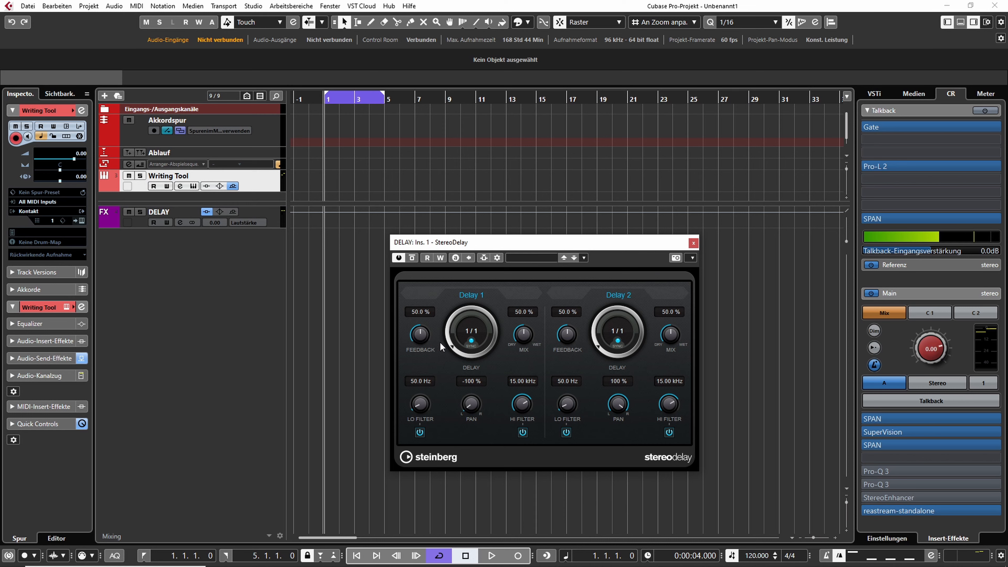
Try out Delay 1's feedback at 100 %, 56 % and 42 %, and vary its mix around 50.5 %.
{"action": "left_click_drag", "start_coordinate": [436, 276], "coordinate": [434, 285]}
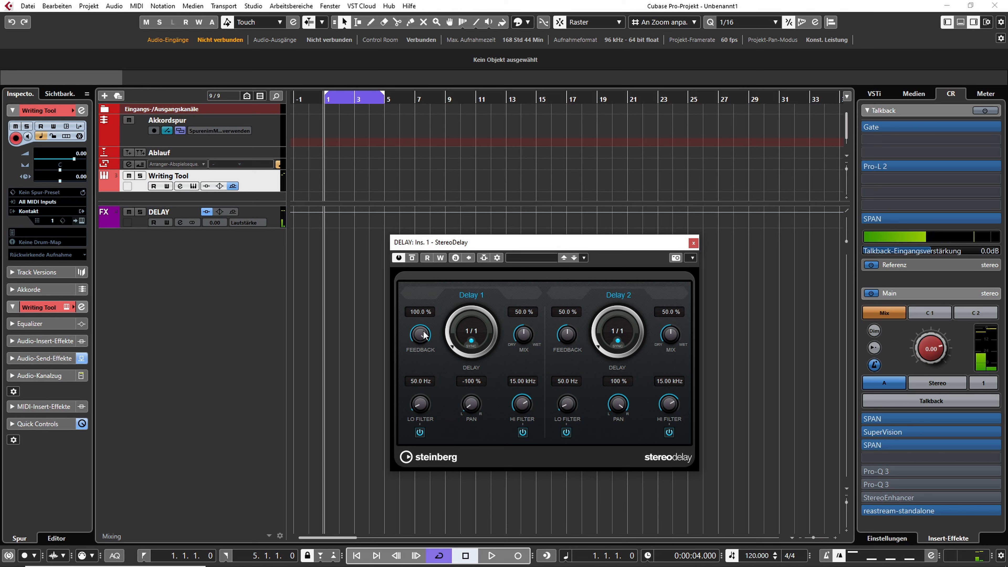
{"action": "mouse_move", "coordinate": [424, 336]}
{"action": "left_mouse_down"}
{"action": "mouse_move", "coordinate": [422, 365]}
{"action": "mouse_move", "coordinate": [425, 352]}
{"action": "left_mouse_up"}
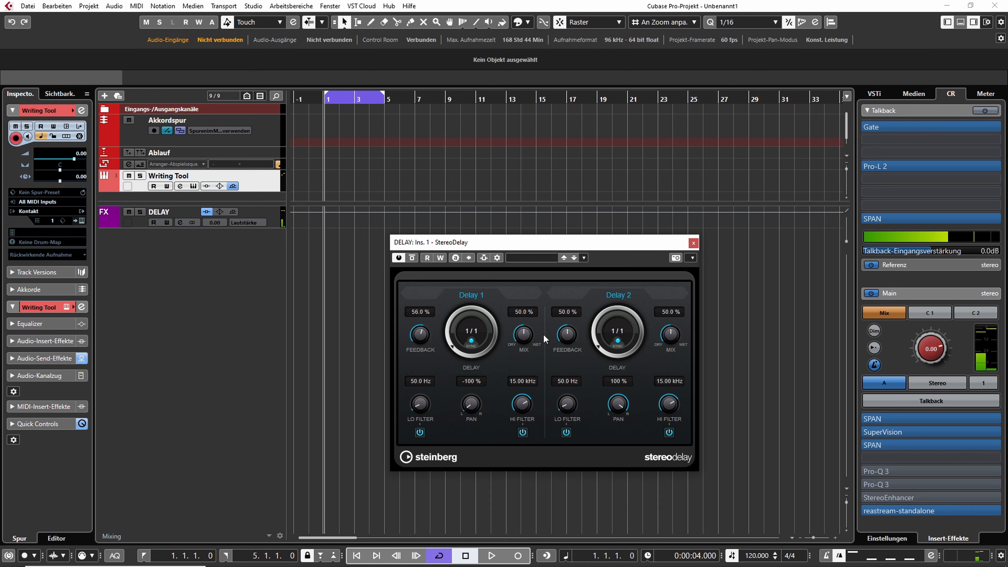
{"action": "left_click_drag", "start_coordinate": [421, 337], "coordinate": [417, 345]}
{"action": "left_click_drag", "start_coordinate": [532, 334], "coordinate": [527, 384]}
Switch Delay 1's low and high filters off and back on.
{"action": "left_click", "coordinate": [523, 432]}
{"action": "left_click", "coordinate": [420, 433]}
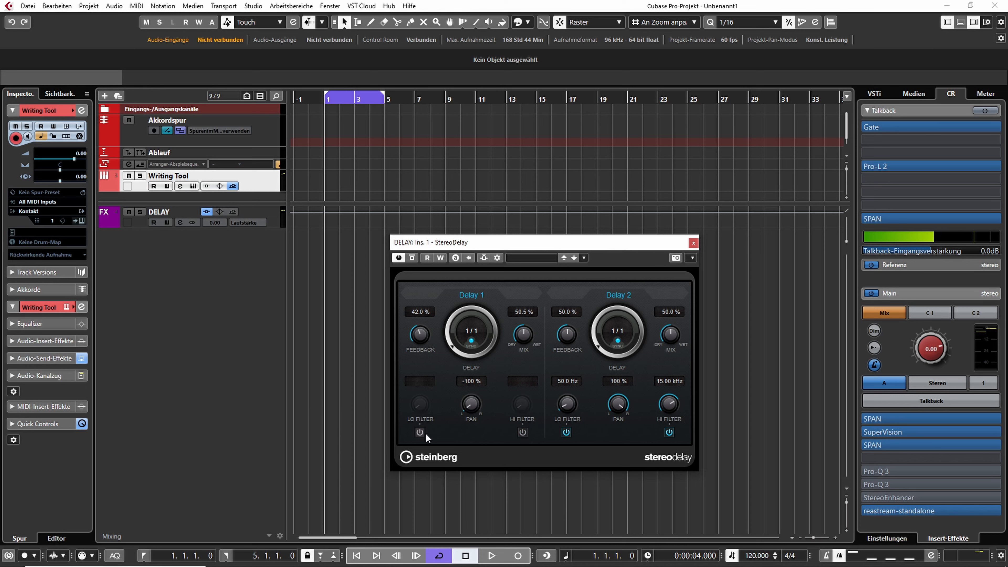
{"action": "left_click", "coordinate": [420, 433]}
{"action": "left_click", "coordinate": [523, 432]}
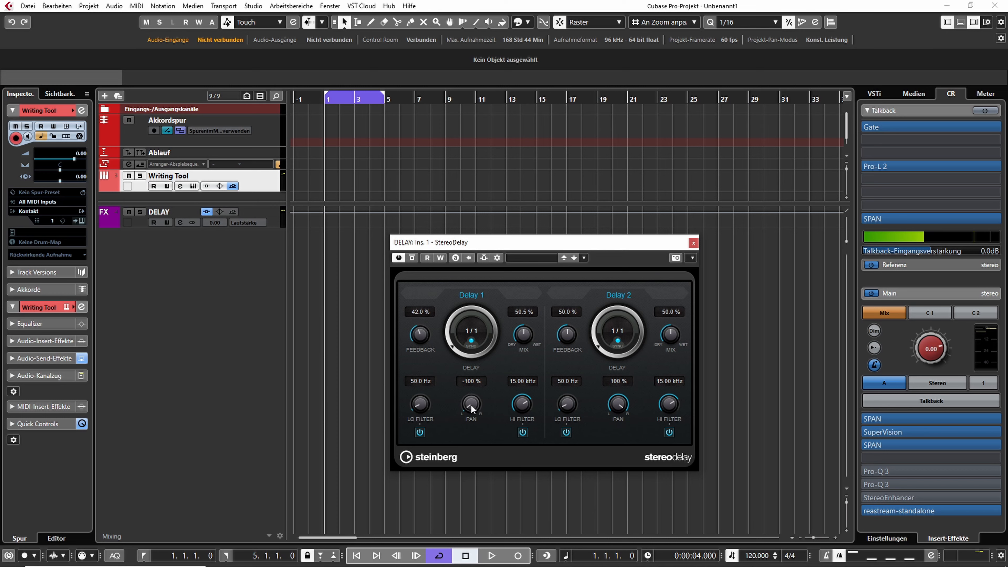
Try other pan positions for both delays, returning Delay 1 to -100 % and Delay 2 to 100 %.
{"action": "left_click_drag", "start_coordinate": [474, 406], "coordinate": [474, 373]}
{"action": "mouse_move", "coordinate": [616, 411]}
{"action": "left_mouse_down"}
{"action": "mouse_move", "coordinate": [616, 446]}
{"action": "mouse_move", "coordinate": [623, 397]}
{"action": "left_mouse_up"}
{"action": "left_click_drag", "start_coordinate": [463, 421], "coordinate": [489, 487]}
{"action": "left_click_drag", "start_coordinate": [620, 404], "coordinate": [629, 350]}
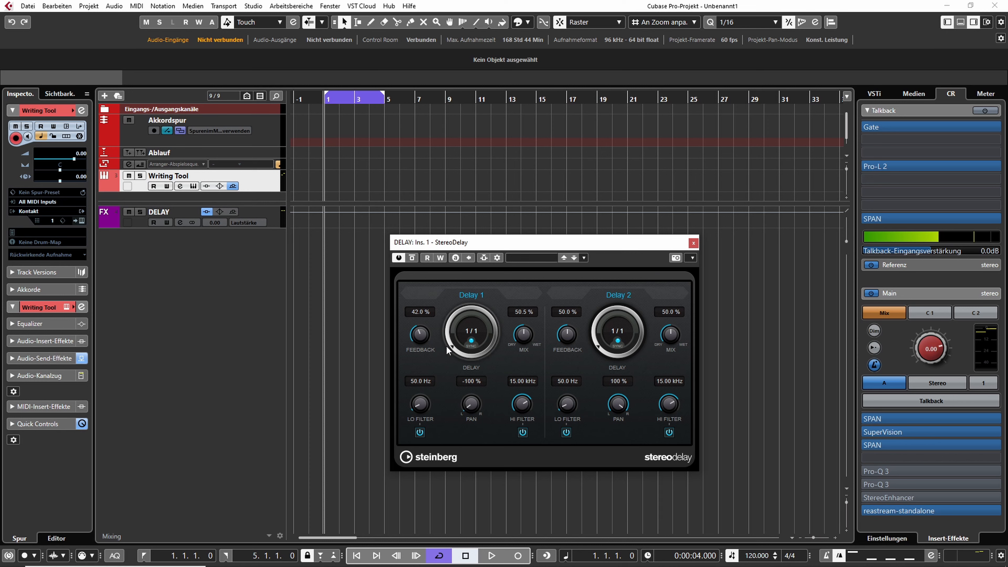
Set Delay 1's feedback to 50 % and its mix to 0 %, keeping the 1/1 note value.
{"action": "scroll", "coordinate": [420, 337], "scroll_direction": "up", "scroll_amount": 7}
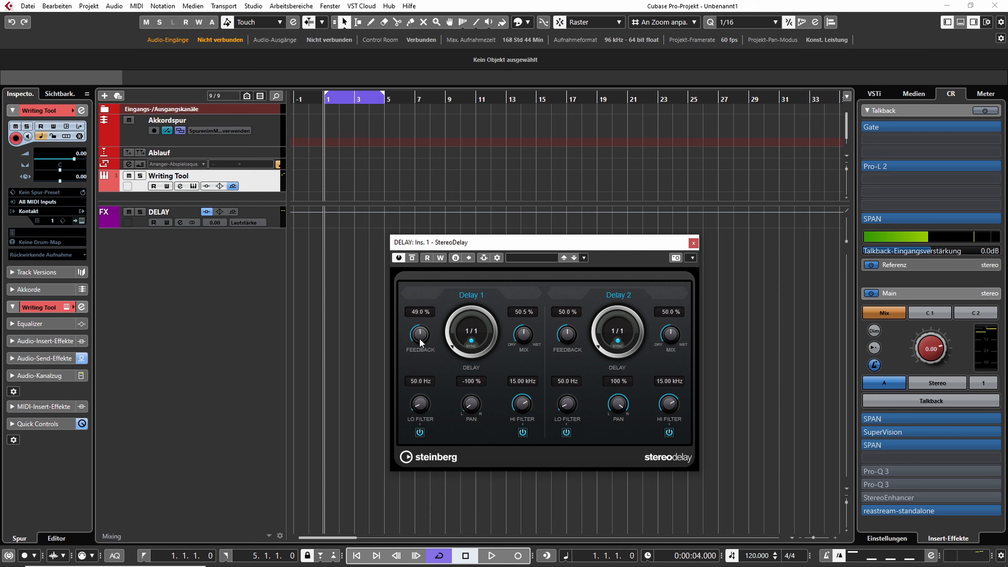
{"action": "scroll", "coordinate": [420, 337], "scroll_direction": "up", "scroll_amount": 1}
{"action": "left_click_drag", "start_coordinate": [526, 336], "coordinate": [526, 411]}
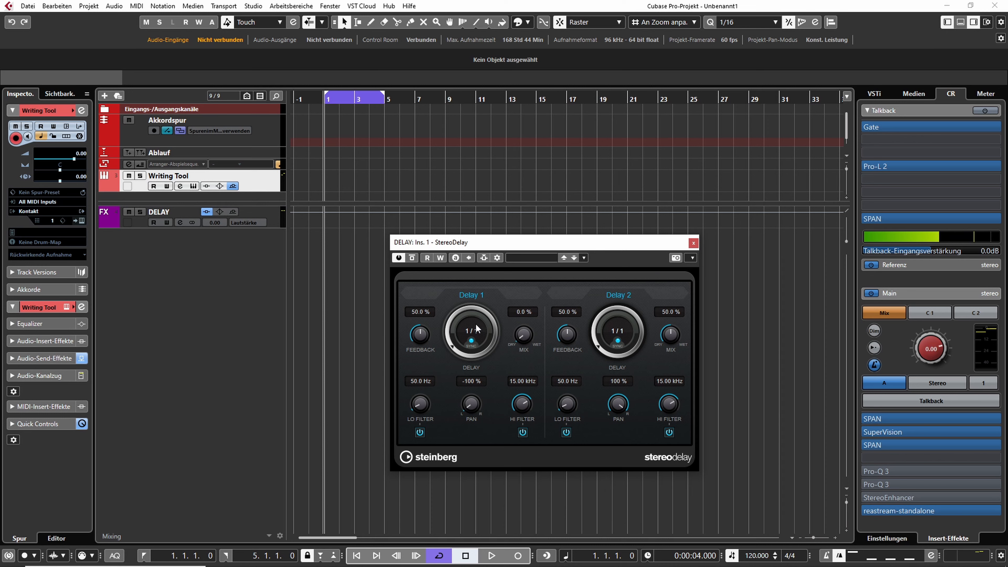
{"action": "left_click", "coordinate": [474, 338]}
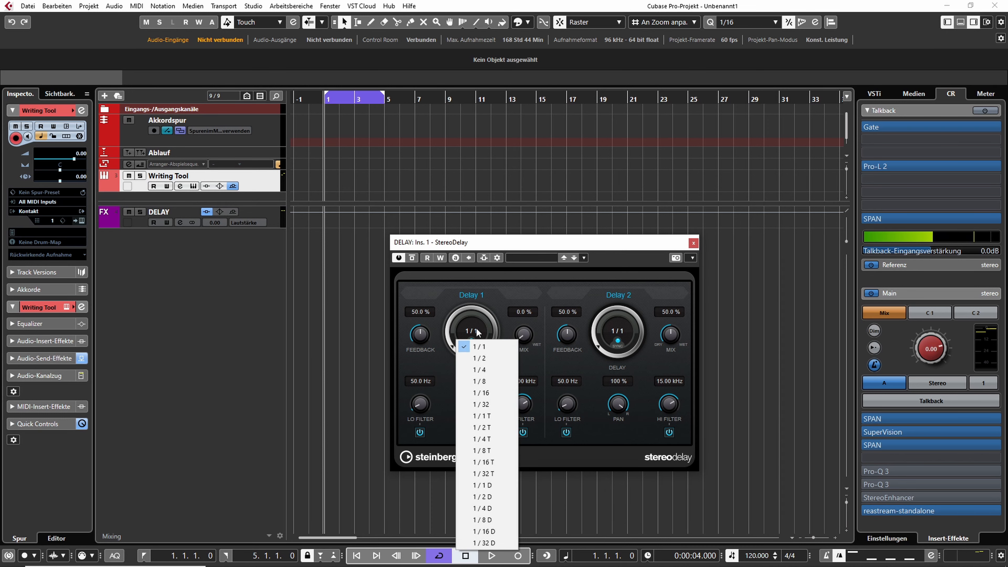
{"action": "left_click", "coordinate": [498, 327]}
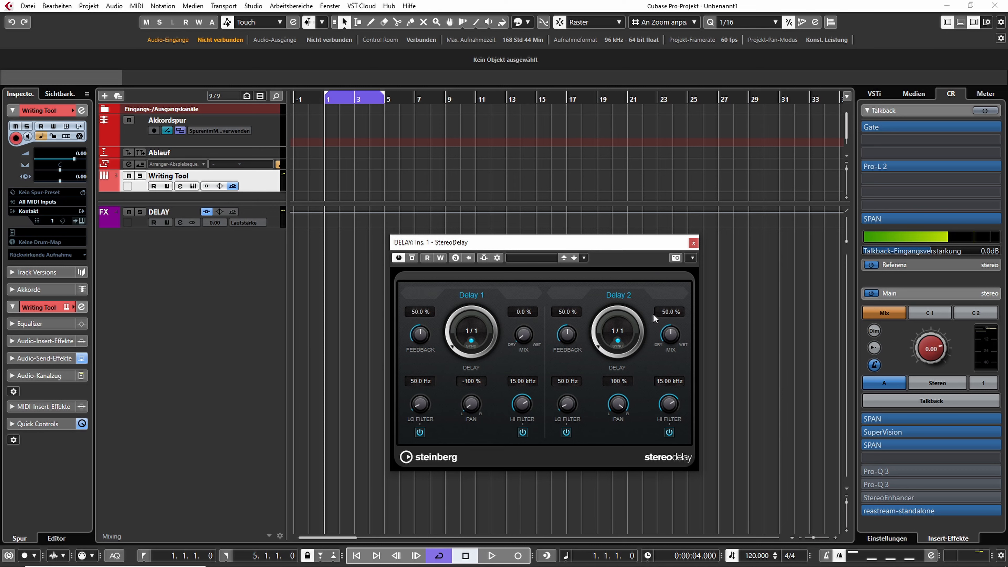
Set Delay 2's mix to 100 % and, with its tempo sync off, its delay time to 25 ms.
{"action": "scroll", "coordinate": [676, 336], "scroll_direction": "up", "scroll_amount": 5}
{"action": "left_click", "coordinate": [618, 341]}
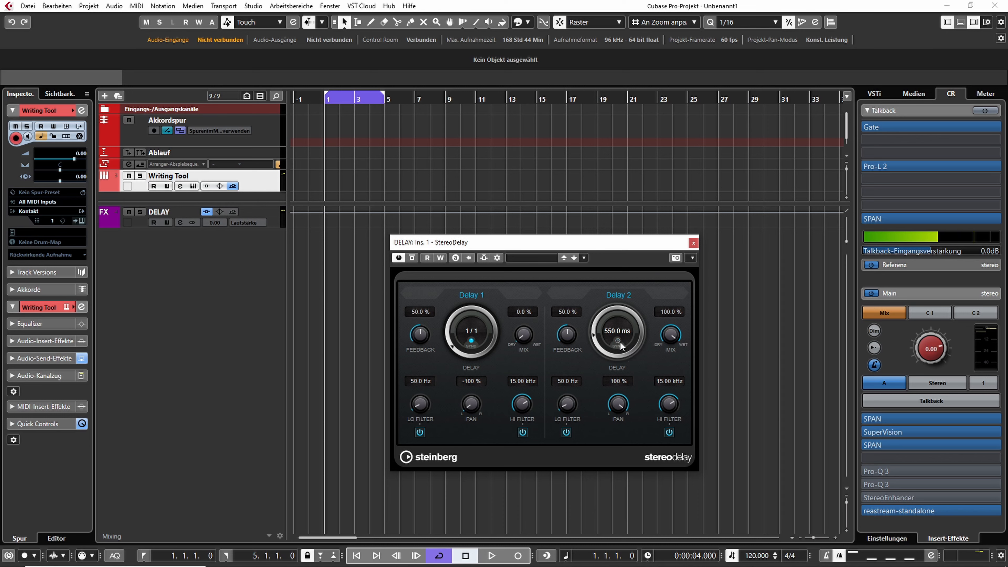
{"action": "left_click", "coordinate": [629, 334]}
{"action": "type", "text": "25"}
{"action": "key", "text": "Return"}
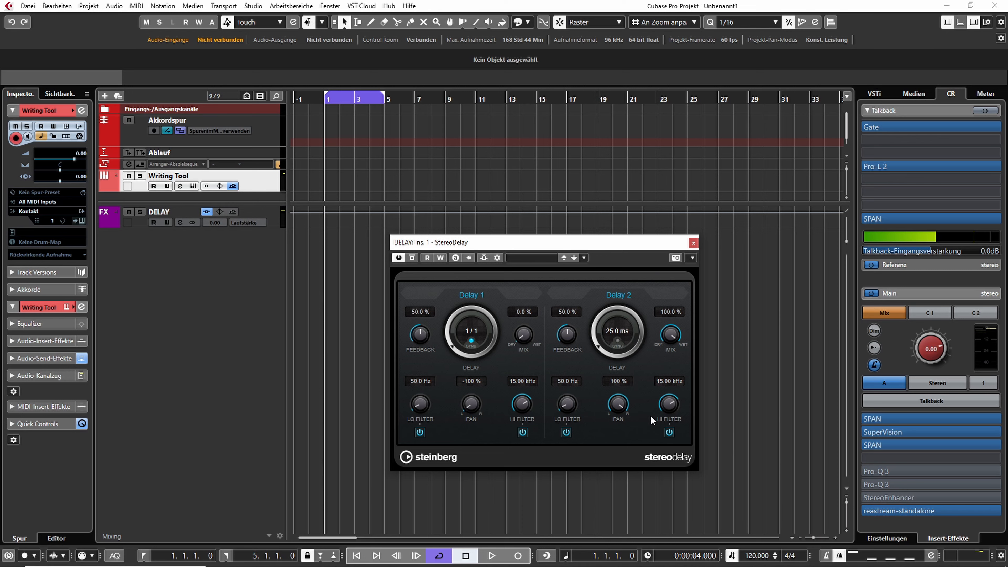
Turn off the low and high filters of both Delay 1 and Delay 2.
{"action": "left_click", "coordinate": [566, 432]}
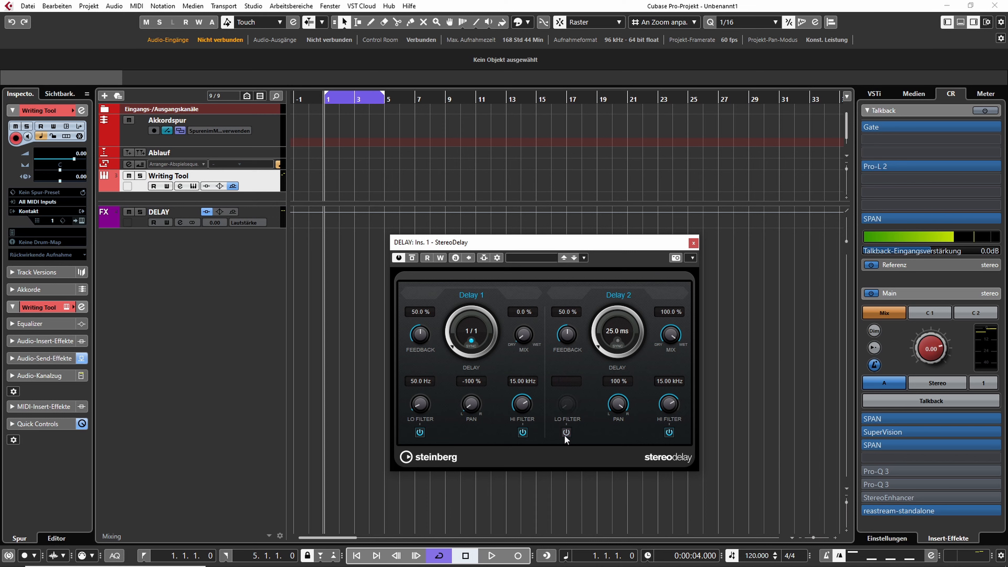
{"action": "left_click", "coordinate": [523, 433]}
{"action": "left_click", "coordinate": [420, 432]}
{"action": "left_click", "coordinate": [670, 432]}
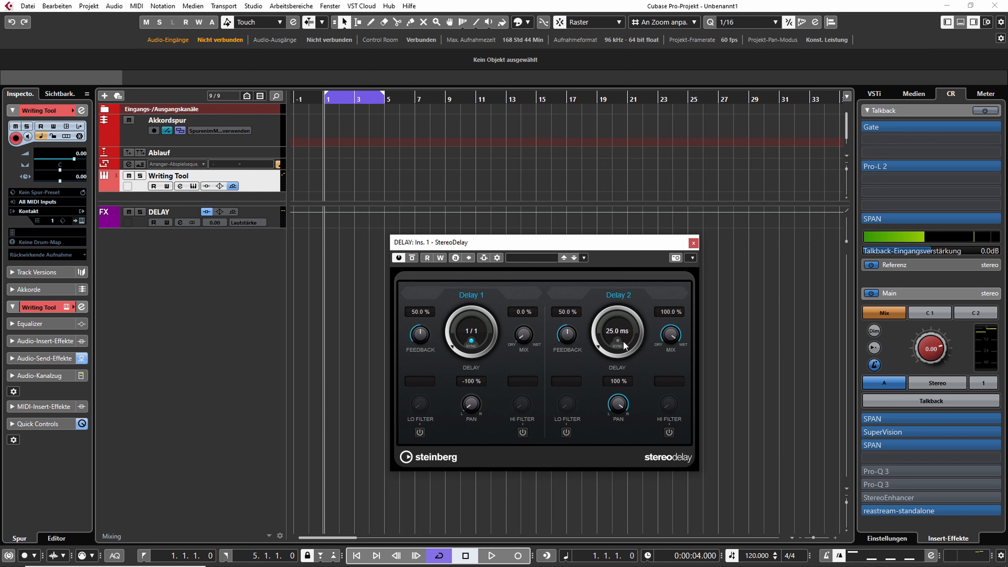
Raise Delay 2's time to 975 ms as a trial and reset it to 25 ms.
{"action": "scroll", "coordinate": [625, 345], "scroll_direction": "up", "scroll_amount": 10}
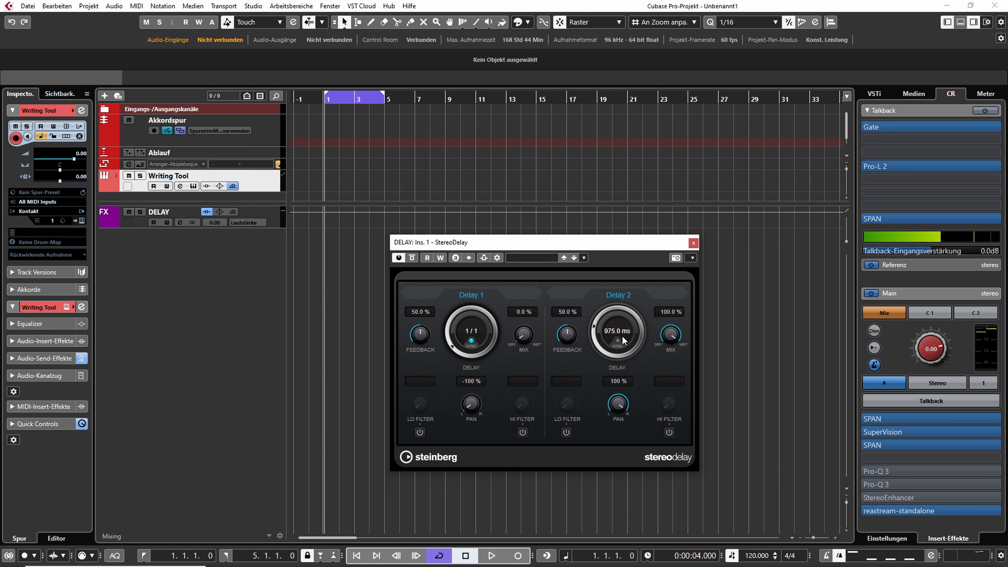
{"action": "left_click", "coordinate": [622, 336]}
{"action": "type", "text": "25"}
{"action": "key", "text": "Return"}
Bypass the StereoDelay effect and re-enable it to compare the dry and widened sound.
{"action": "left_click", "coordinate": [412, 259]}
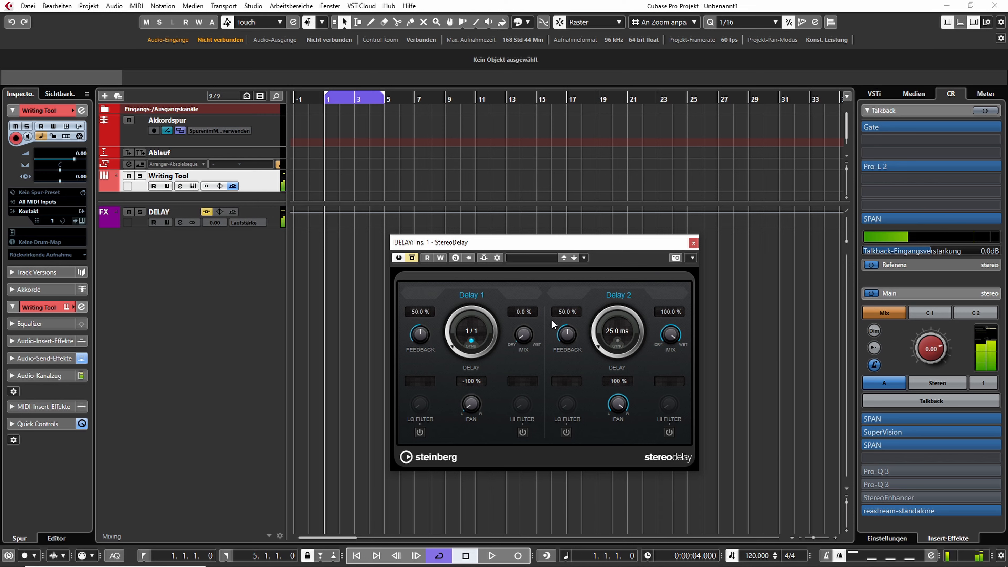
{"action": "left_click", "coordinate": [412, 257]}
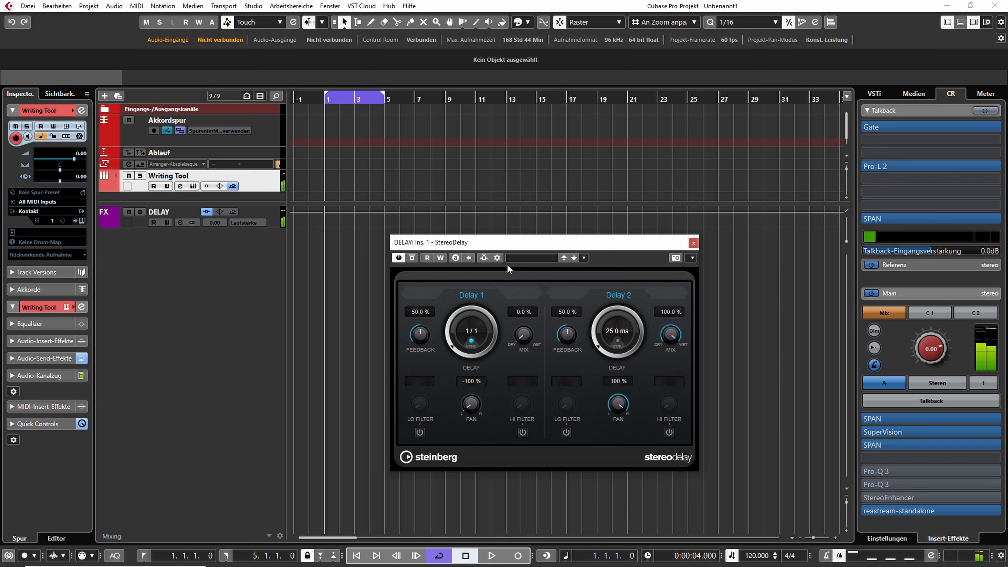
Raise the feedback of both delays, setting Delay 1 to 71.5 % and Delay 2 to 74.5 %.
{"action": "scroll", "coordinate": [567, 338], "scroll_direction": "up", "scroll_amount": 9}
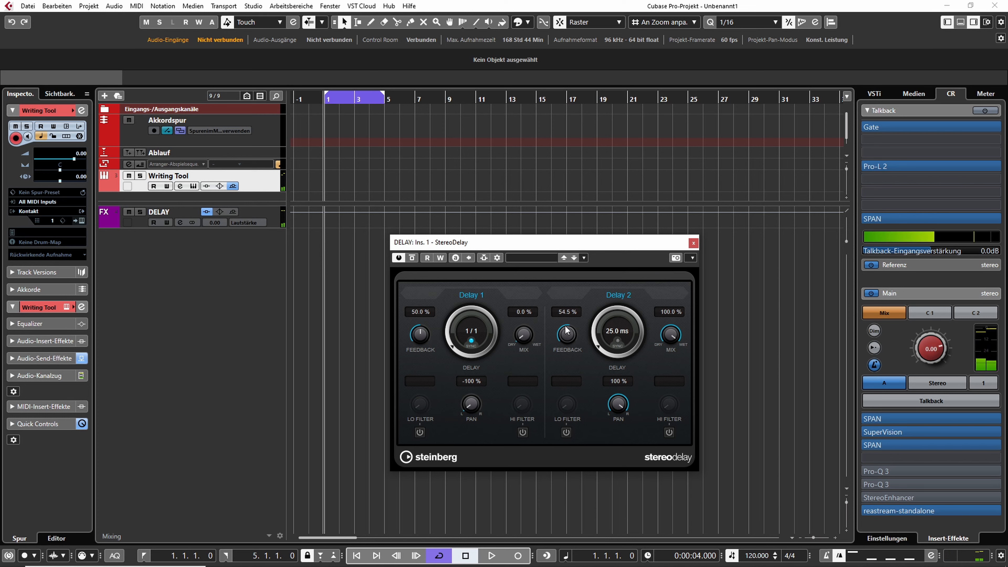
{"action": "scroll", "coordinate": [567, 339], "scroll_direction": "up", "scroll_amount": 5}
{"action": "scroll", "coordinate": [419, 322], "scroll_direction": "up", "scroll_amount": 2}
{"action": "left_click_drag", "start_coordinate": [564, 338], "coordinate": [694, 294]}
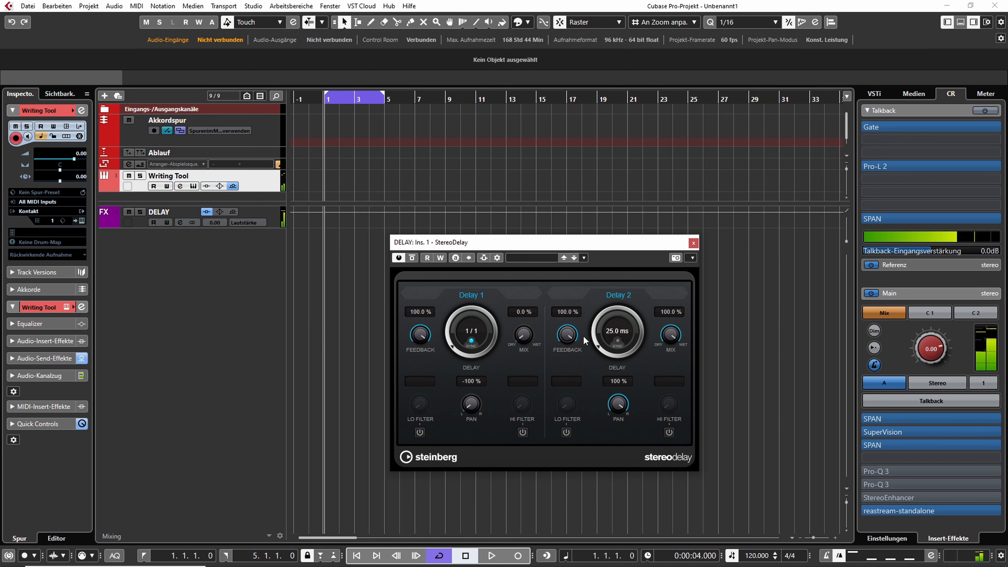
{"action": "left_click_drag", "start_coordinate": [571, 337], "coordinate": [577, 403]}
{"action": "left_click_drag", "start_coordinate": [420, 335], "coordinate": [427, 375]}
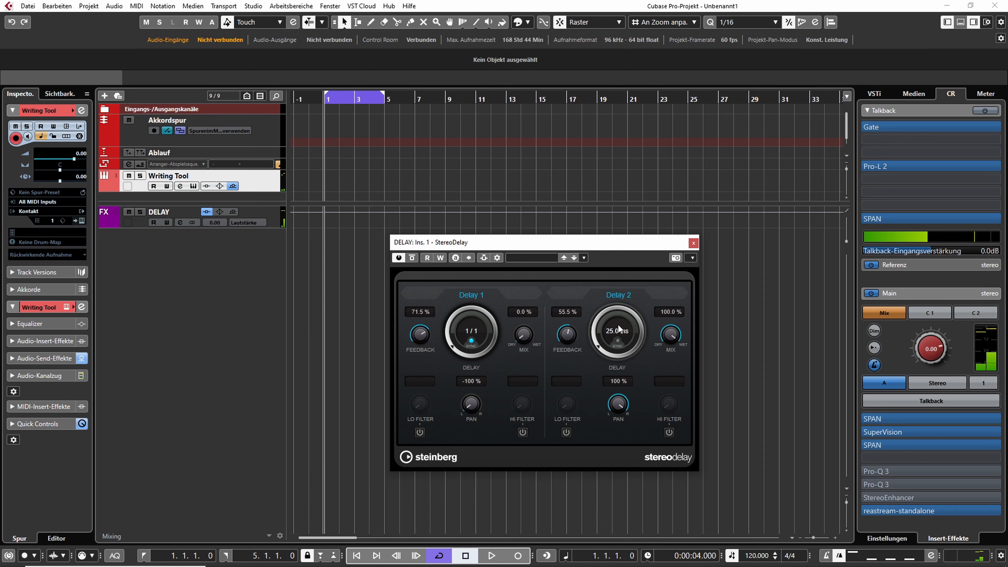
{"action": "left_click_drag", "start_coordinate": [567, 338], "coordinate": [575, 321]}
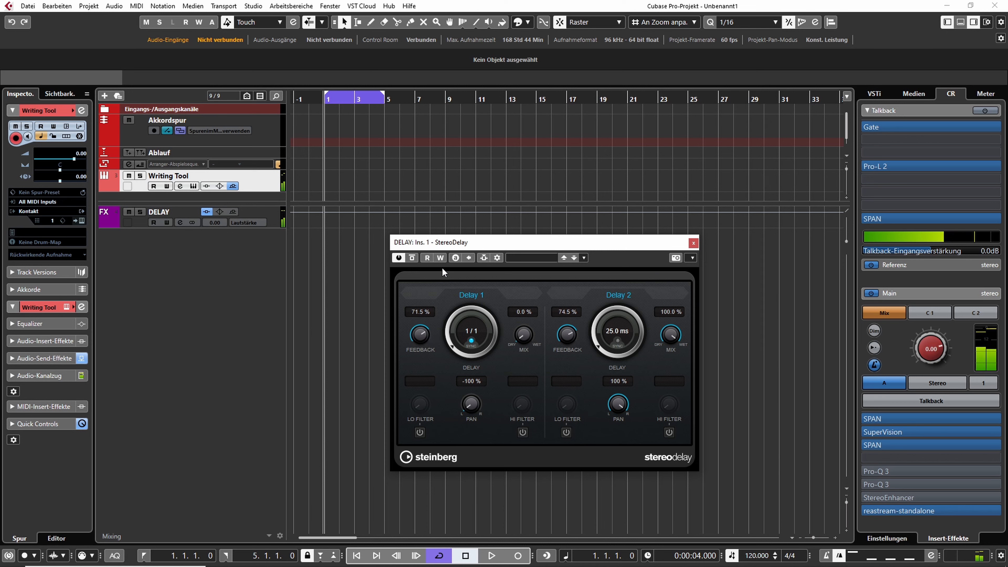
Bypass and re-enable StereoDelay several times to compare the sound with the higher feedback, leaving the effect active.
{"action": "left_click", "coordinate": [413, 258]}
{"action": "left_click", "coordinate": [413, 257]}
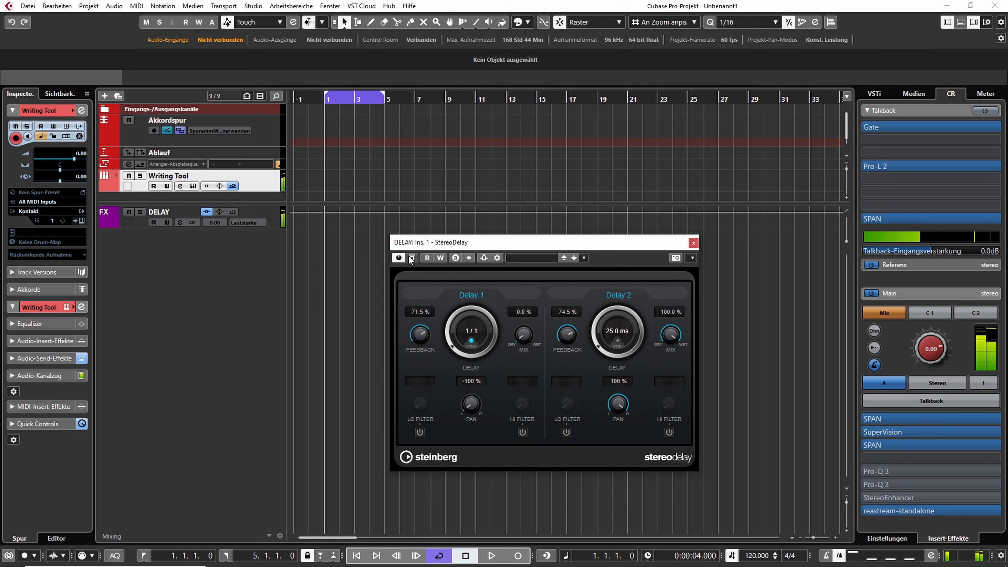
{"action": "left_click", "coordinate": [412, 257]}
{"action": "left_click", "coordinate": [412, 258]}
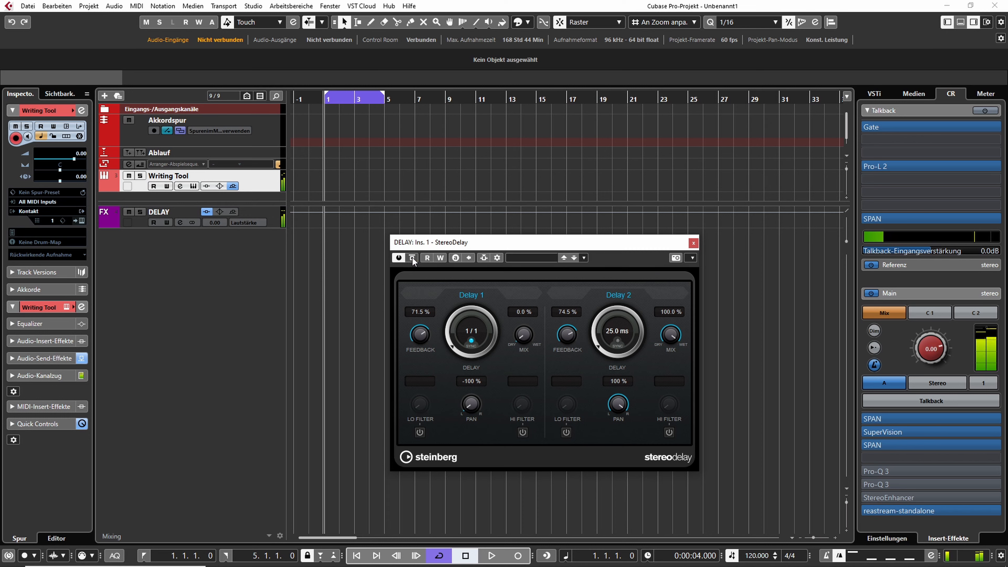
{"action": "left_click", "coordinate": [411, 259]}
{"action": "left_click", "coordinate": [411, 258]}
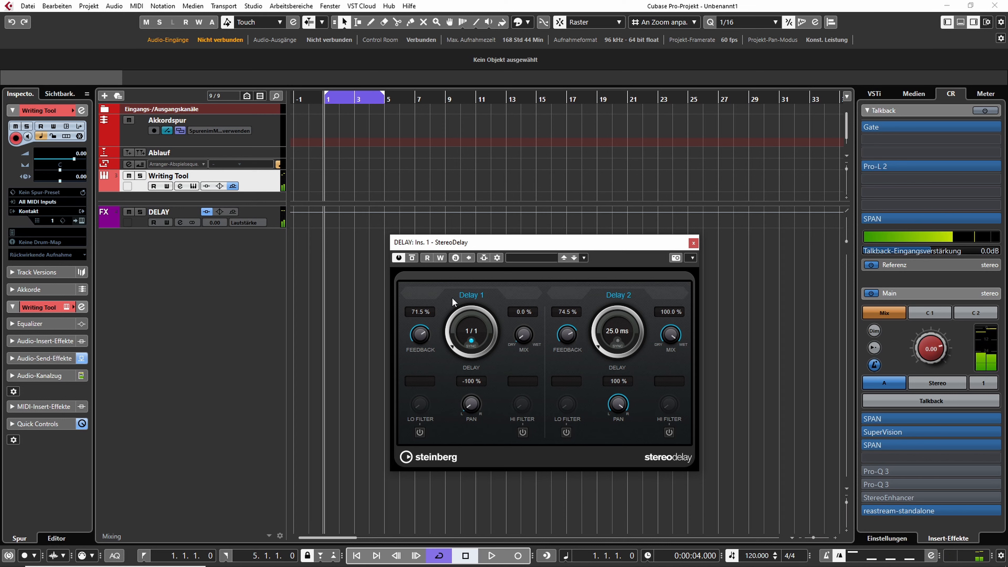